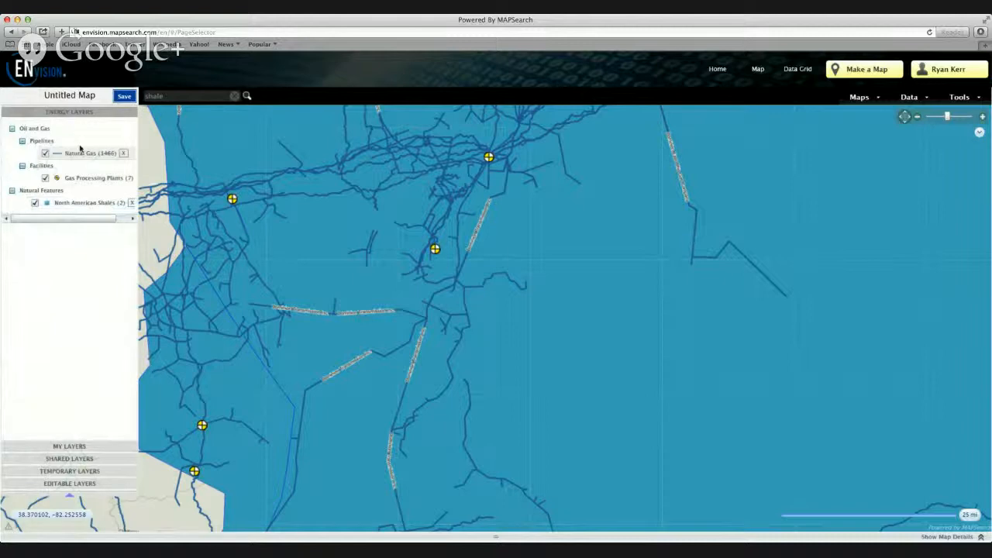
# Set the transparency of the North American Shales layer to 70% and save its style
pyautogui.click(81, 204)
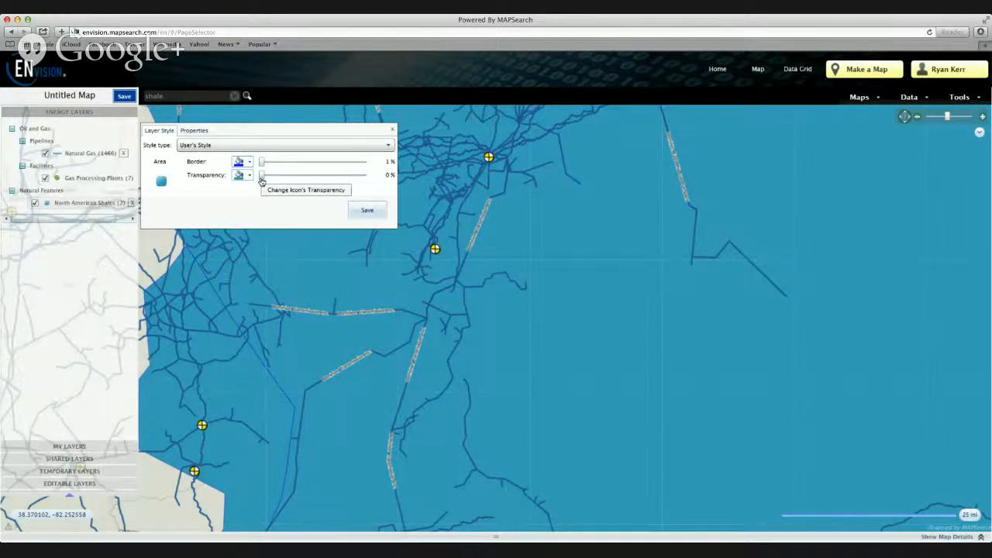
pyautogui.moveTo(261, 179); pyautogui.dragTo(313, 176)
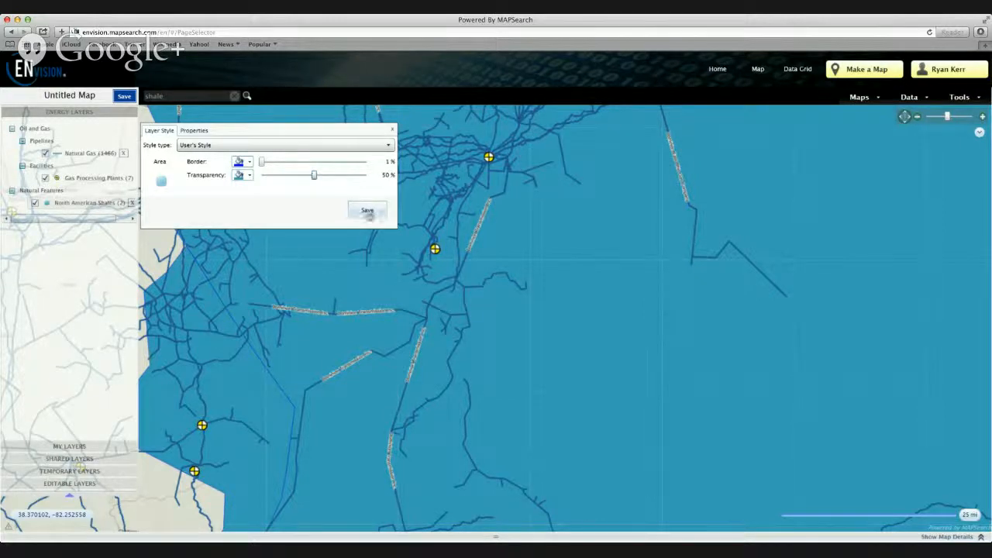
pyautogui.click(369, 212)
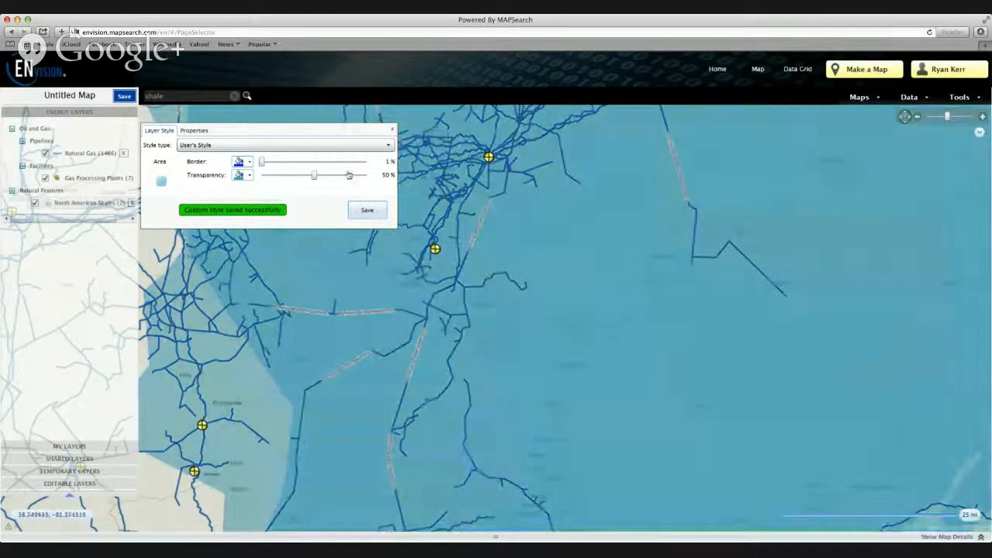
pyautogui.moveTo(321, 177); pyautogui.dragTo(334, 177)
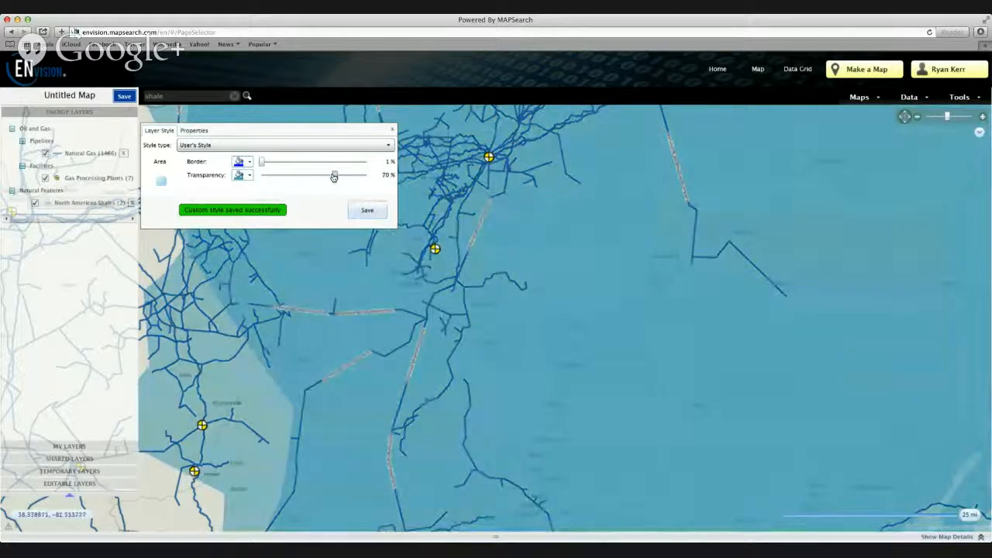
pyautogui.click(363, 212)
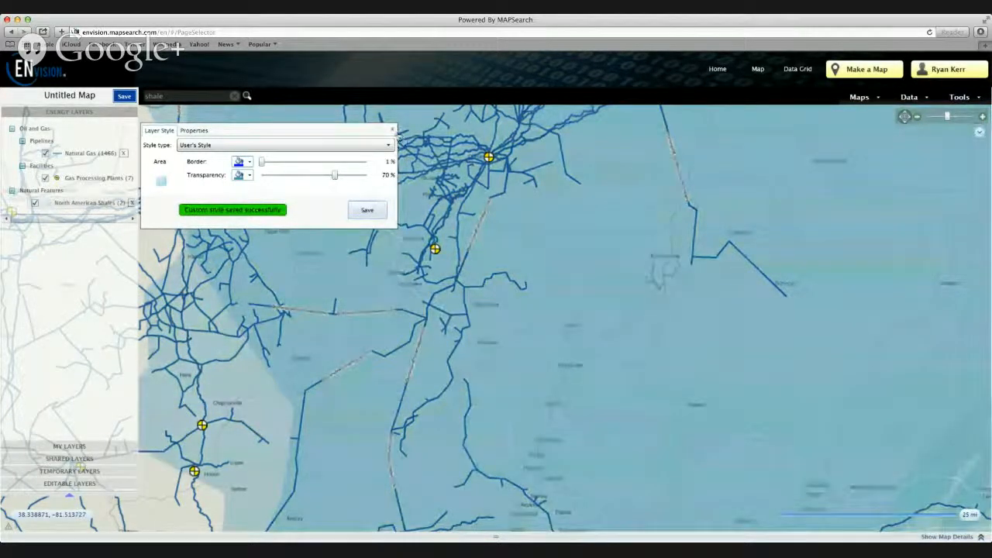
pyautogui.click(392, 130)
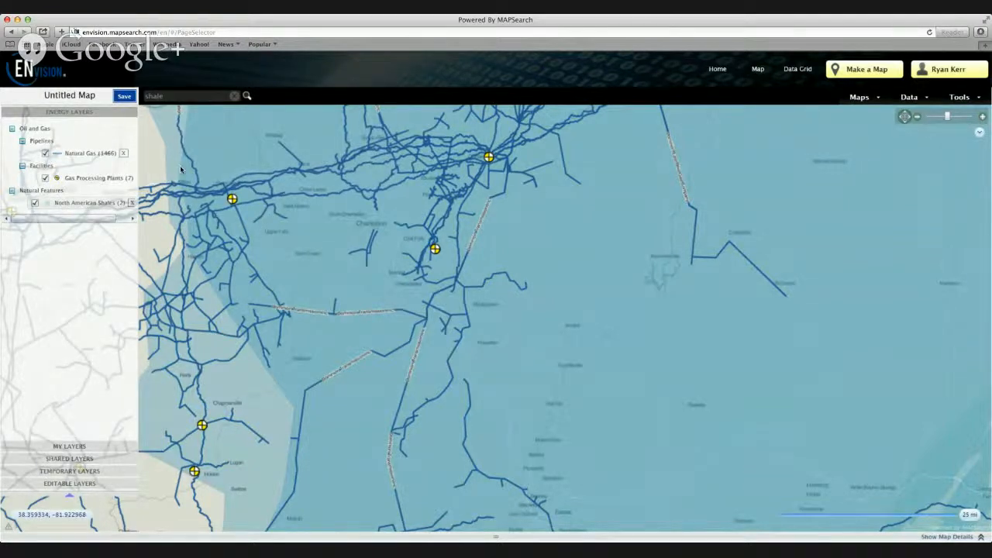
# Change the line color of the Natural Gas pipelines layer to standard red and save the style
pyautogui.doubleClick(96, 155)
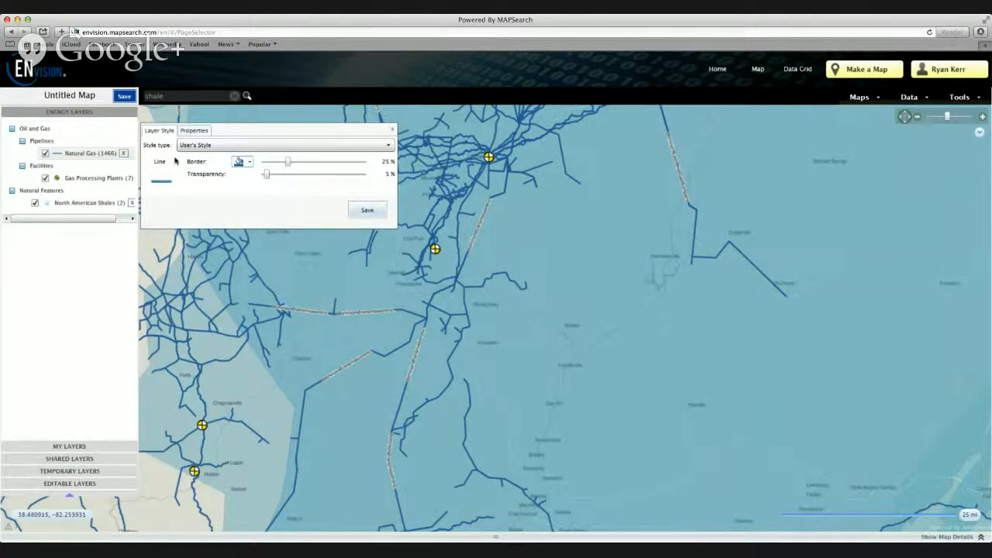
pyautogui.click(250, 162)
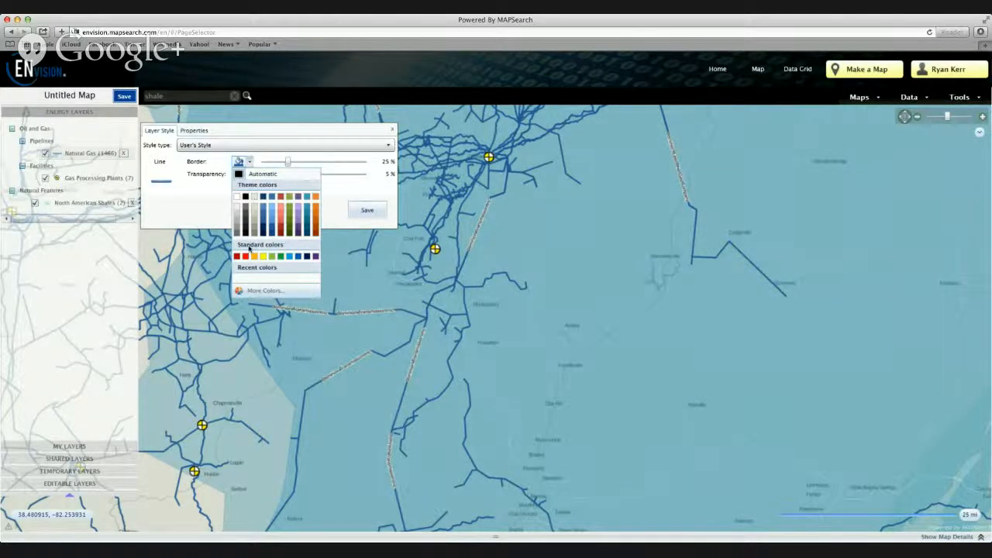
pyautogui.click(245, 256)
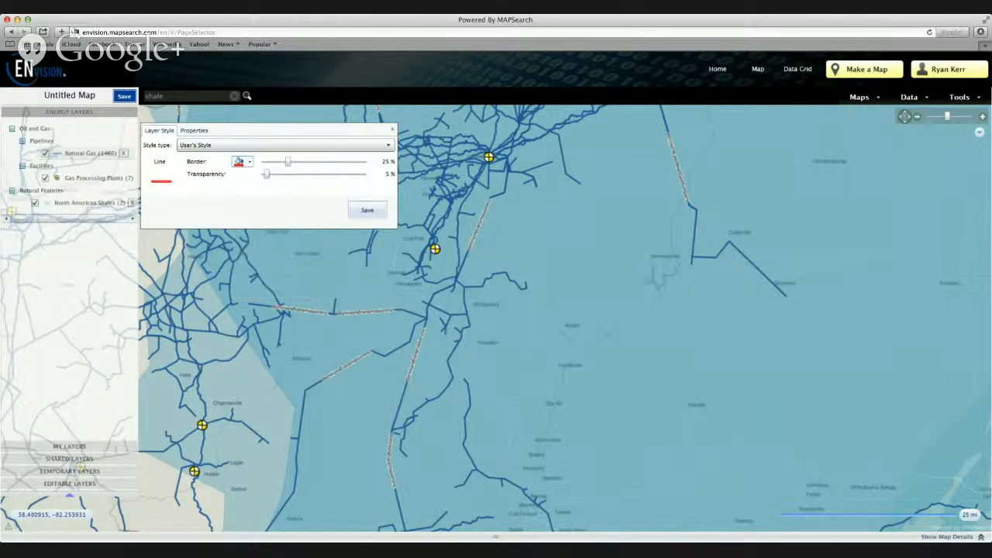
pyautogui.click(369, 214)
pyautogui.click(392, 130)
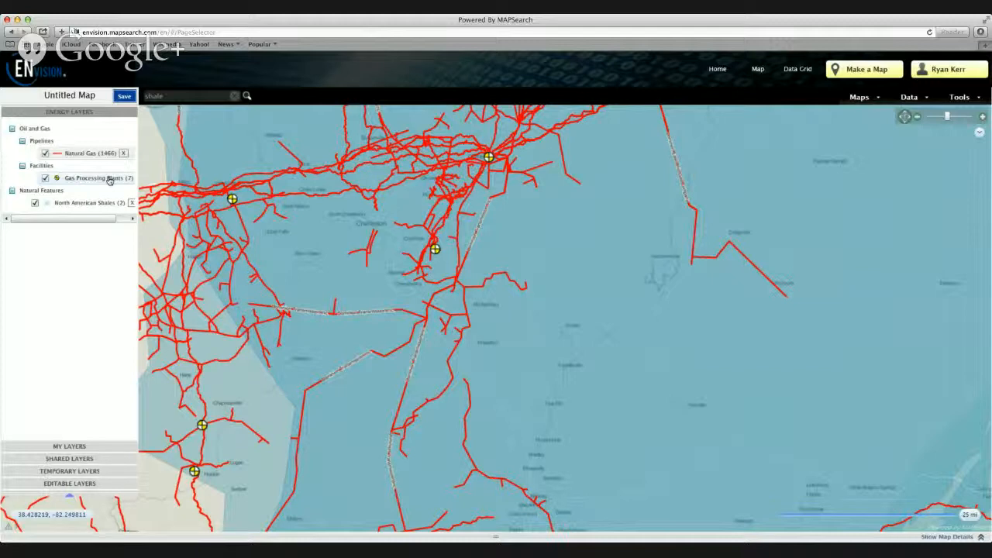
# Give the Gas Processing Plants layer a plant-shaped ENvision symbol with a standard red fill and save the style
pyautogui.click(110, 179)
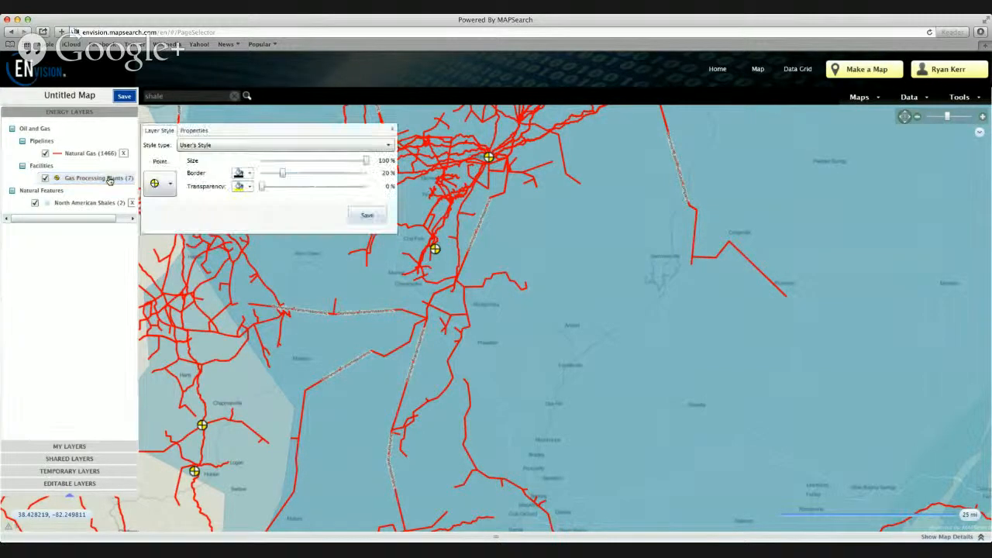
pyautogui.click(171, 184)
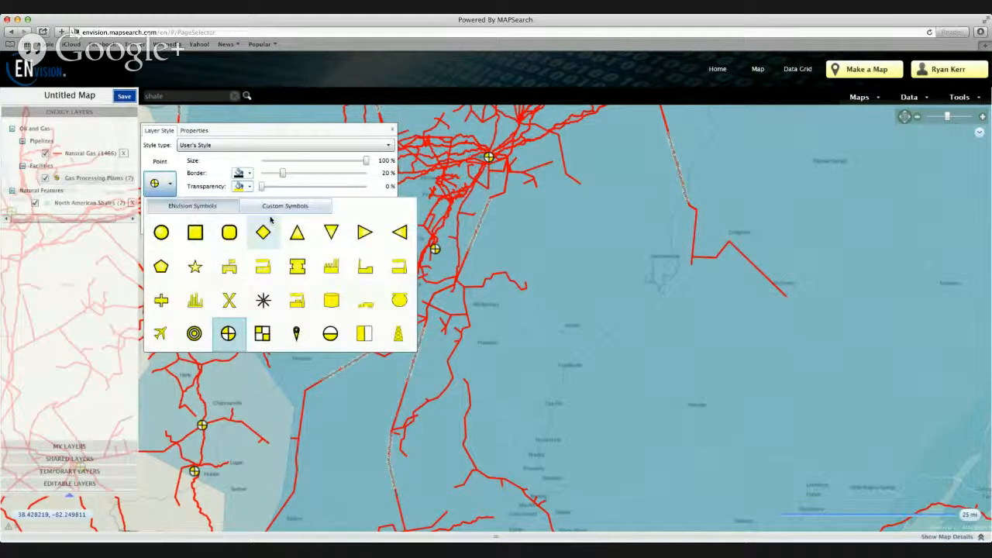
pyautogui.click(278, 207)
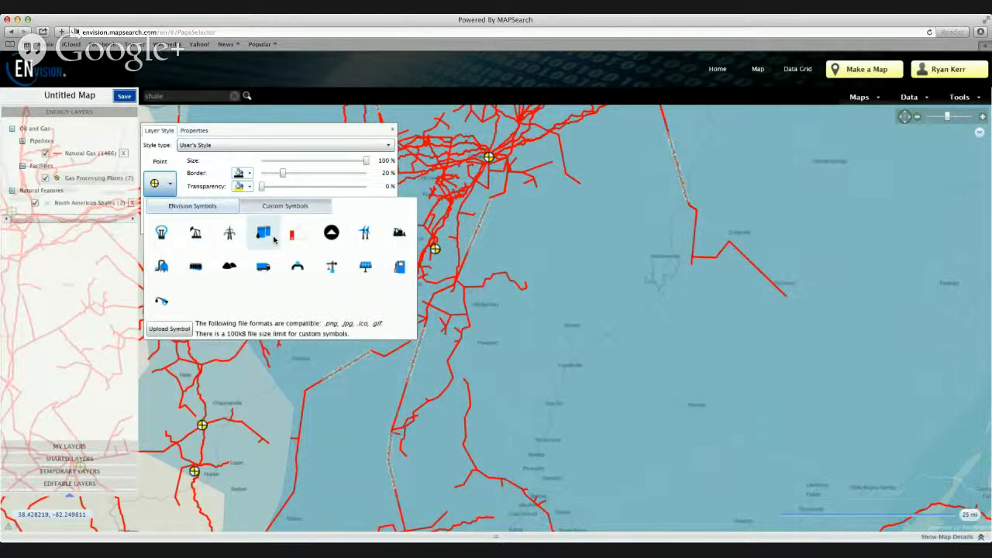
pyautogui.click(216, 209)
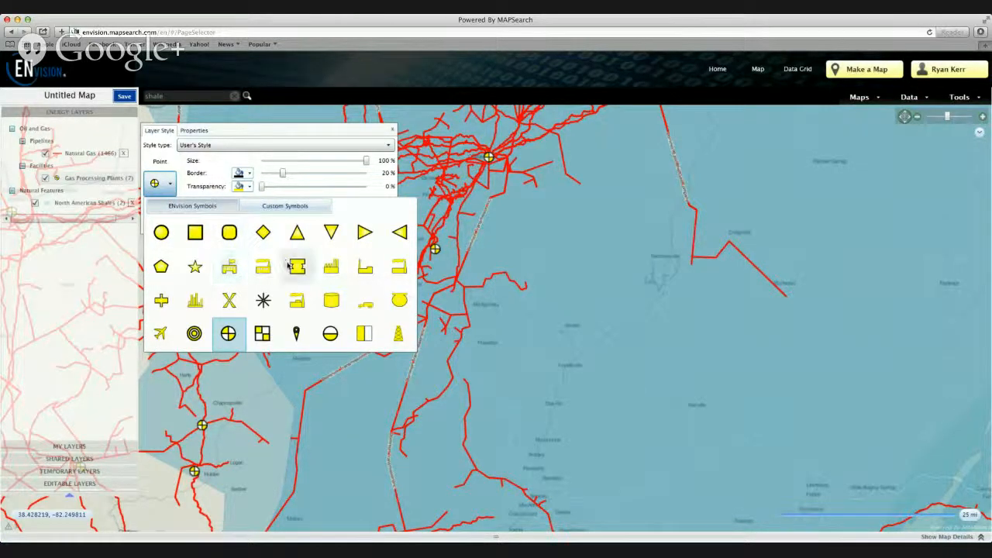
pyautogui.click(402, 271)
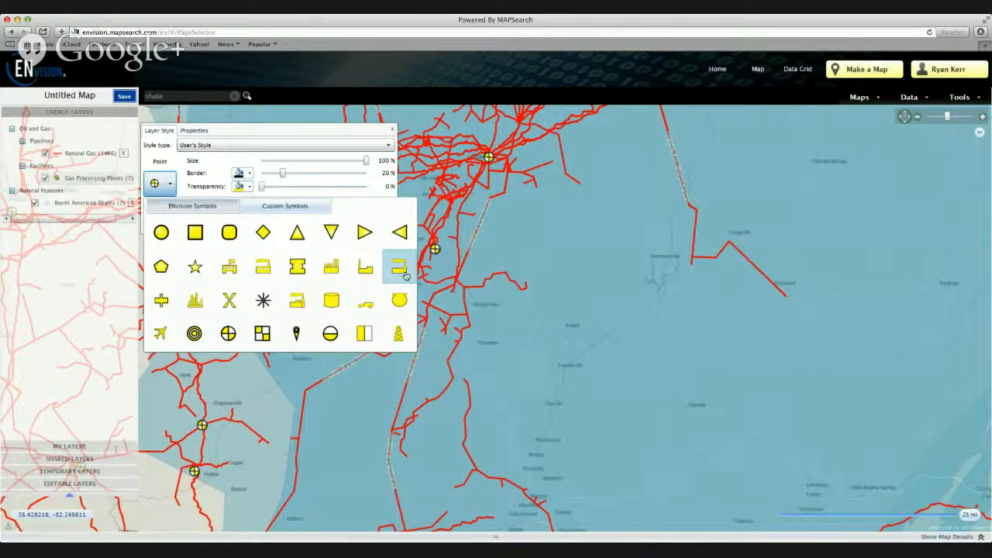
pyautogui.click(249, 186)
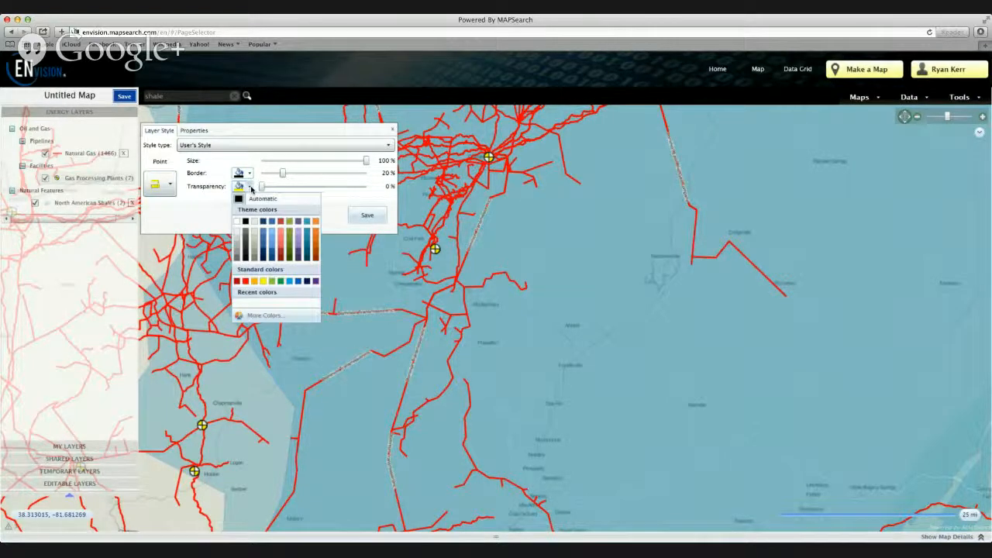
pyautogui.click(246, 281)
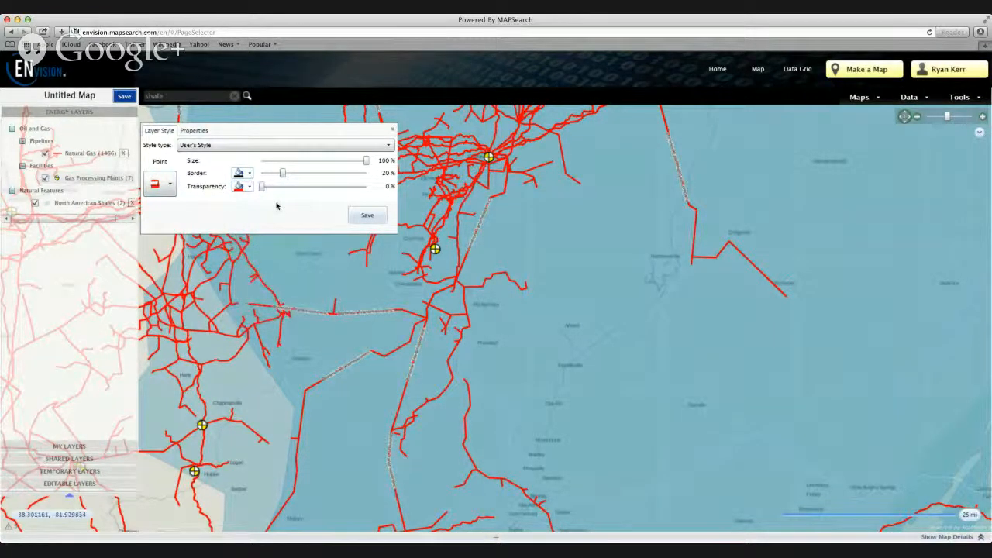
pyautogui.click(368, 215)
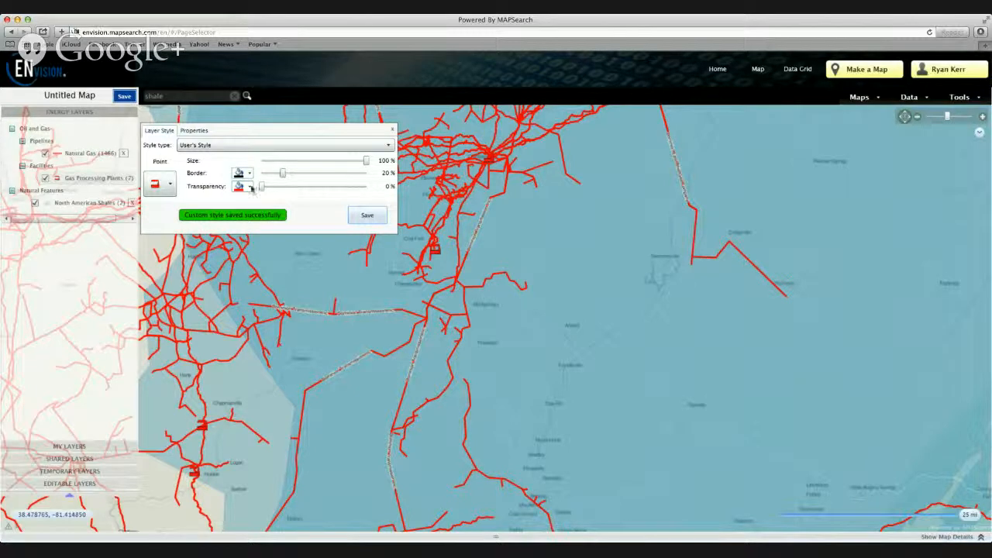
# Change the fill of the Gas Processing Plants symbol to a lighter, muted red and save the style
pyautogui.click(249, 187)
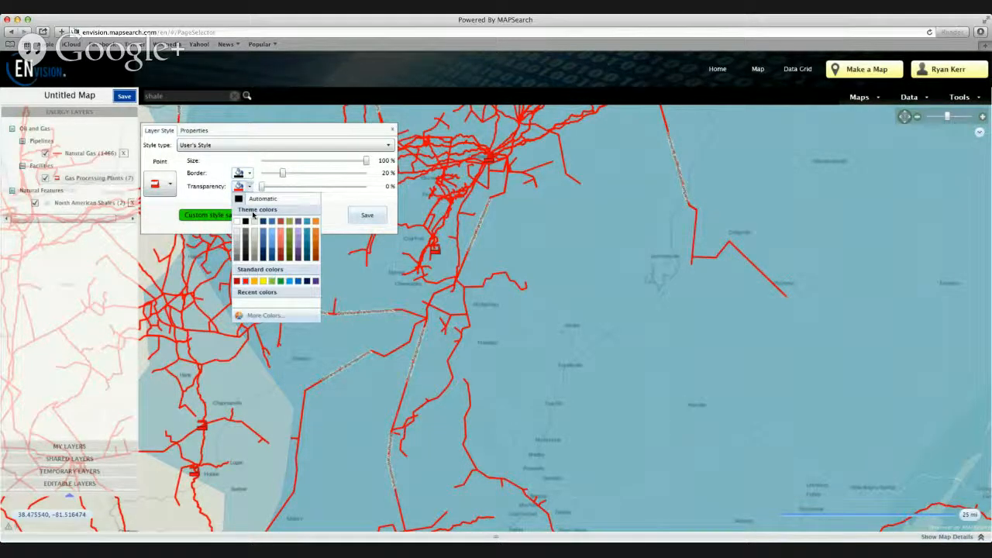
pyautogui.click(362, 215)
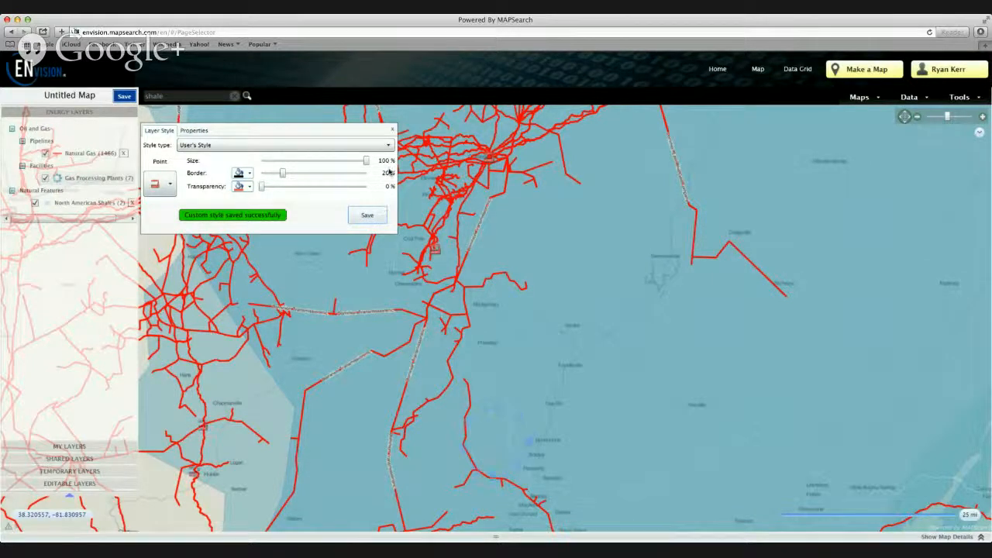
pyautogui.click(392, 130)
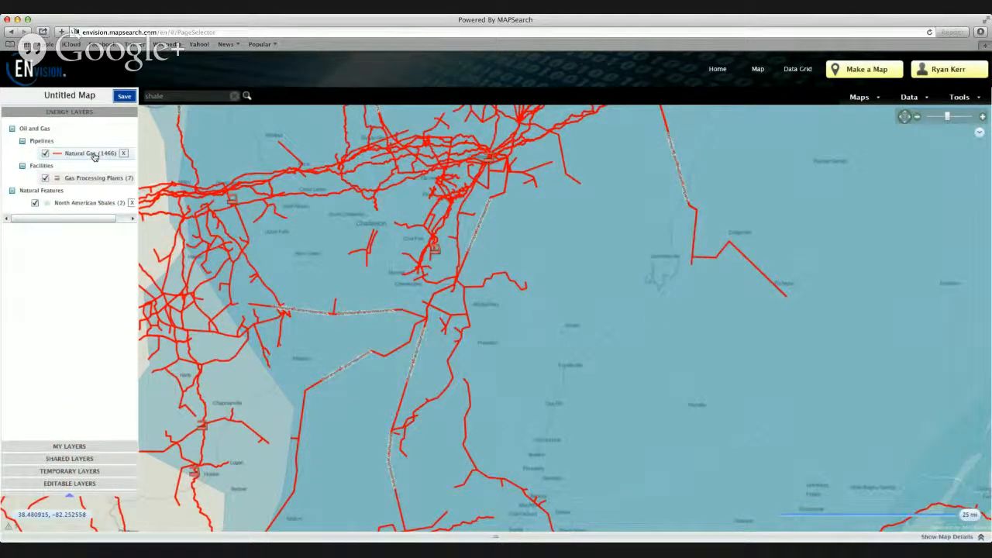
# Label the Natural Gas pipelines by Owner instead of Operator and save the layer properties
pyautogui.doubleClick(93, 155)
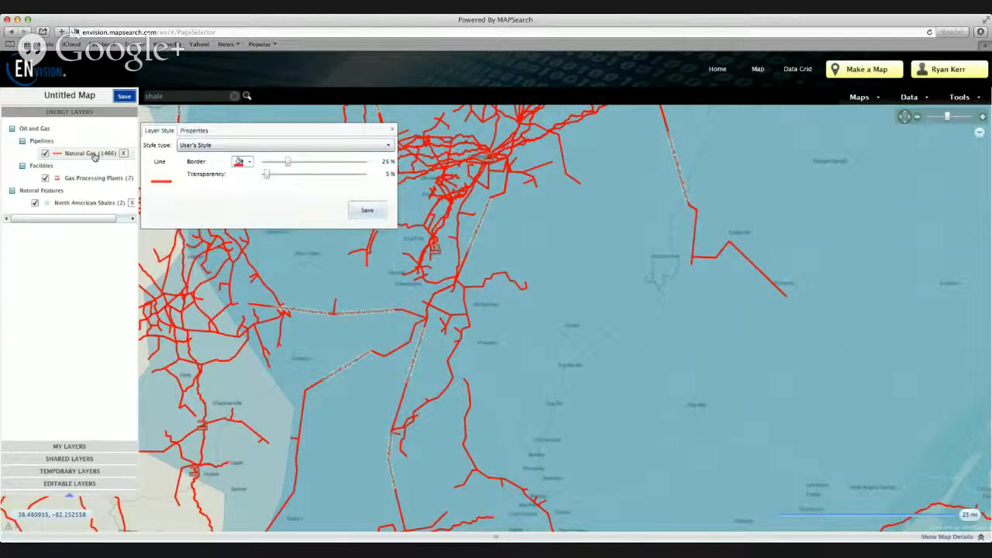
pyautogui.click(193, 132)
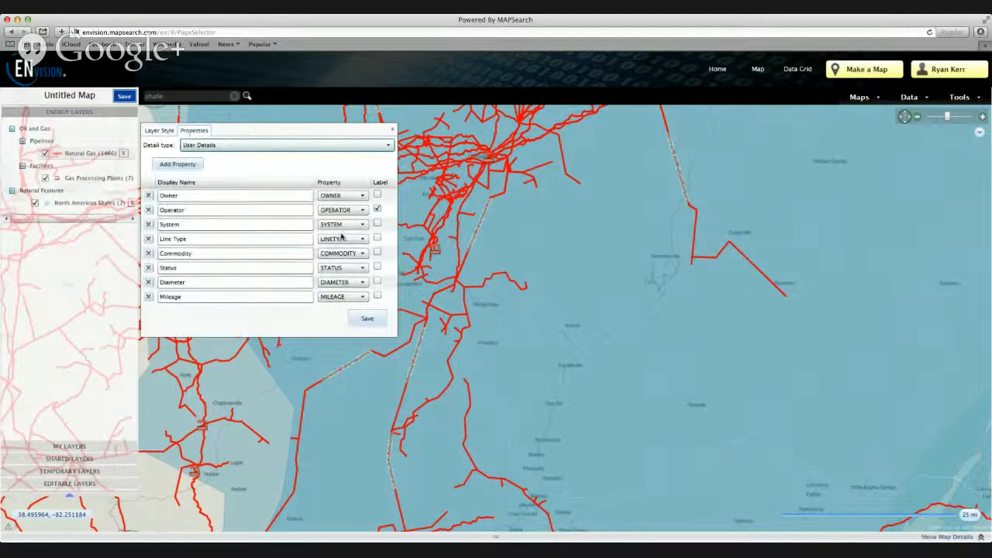
pyautogui.click(377, 195)
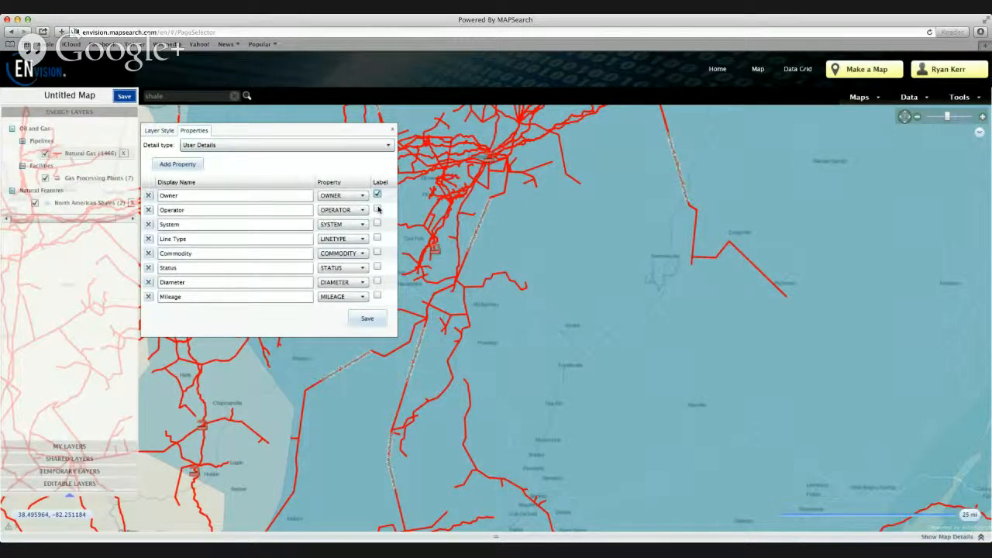
pyautogui.click(367, 317)
pyautogui.click(391, 134)
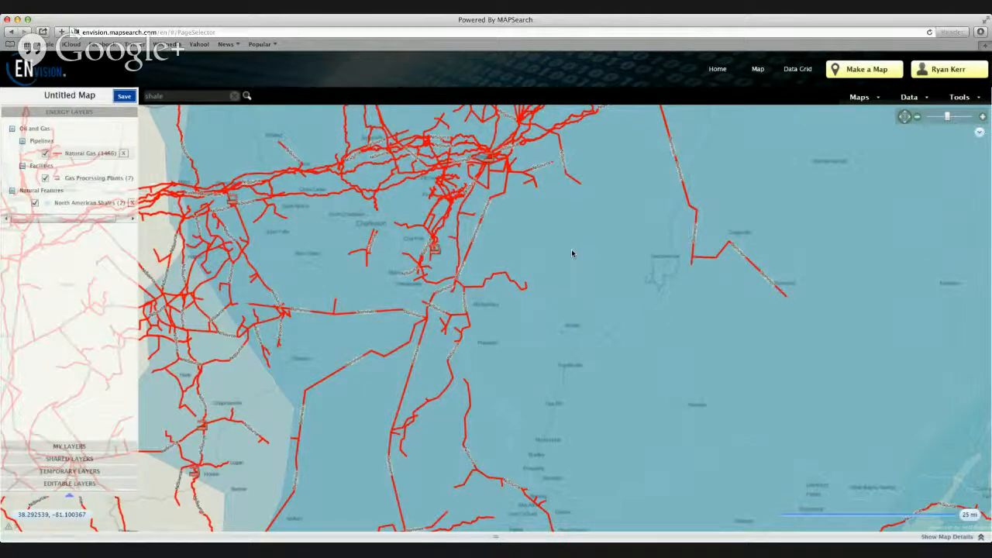
# Change the map's base map to Bing Maps Road
pyautogui.rightClick(571, 253)
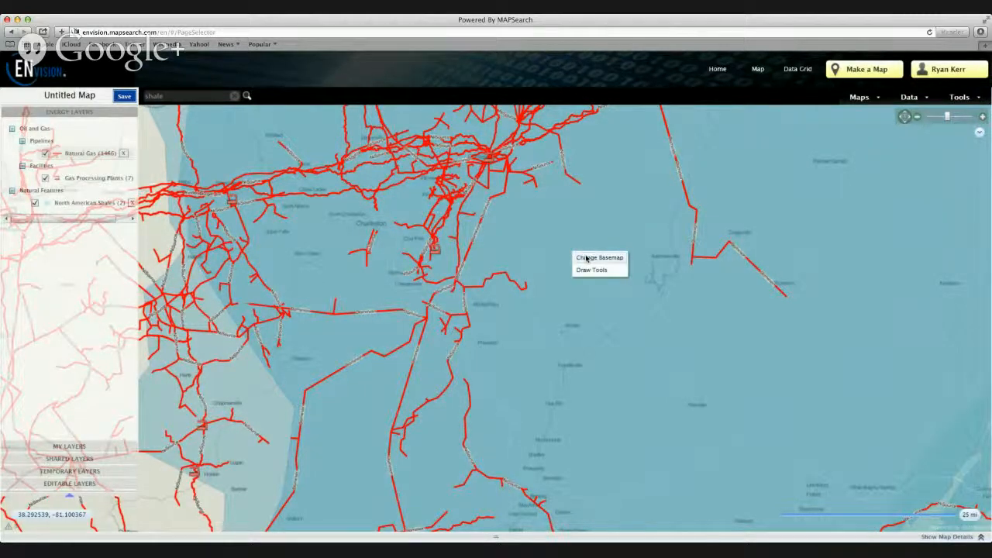
pyautogui.click(587, 258)
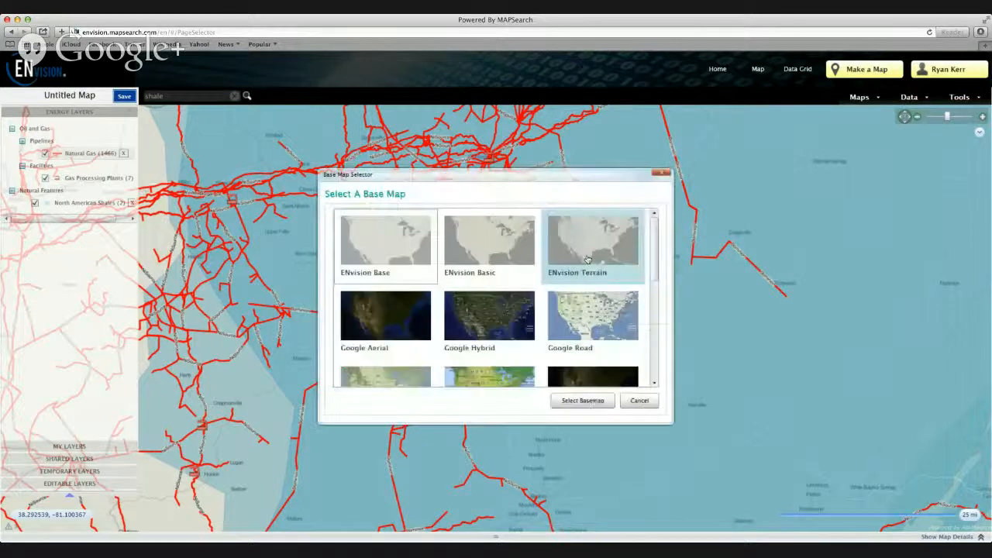
pyautogui.moveTo(655, 259); pyautogui.dragTo(664, 344)
pyautogui.click(488, 246)
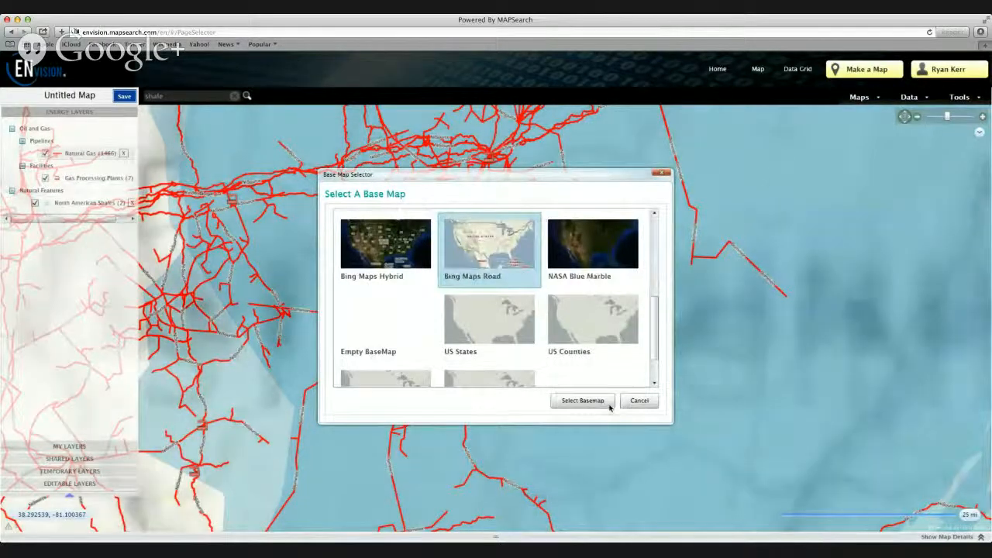
pyautogui.click(606, 402)
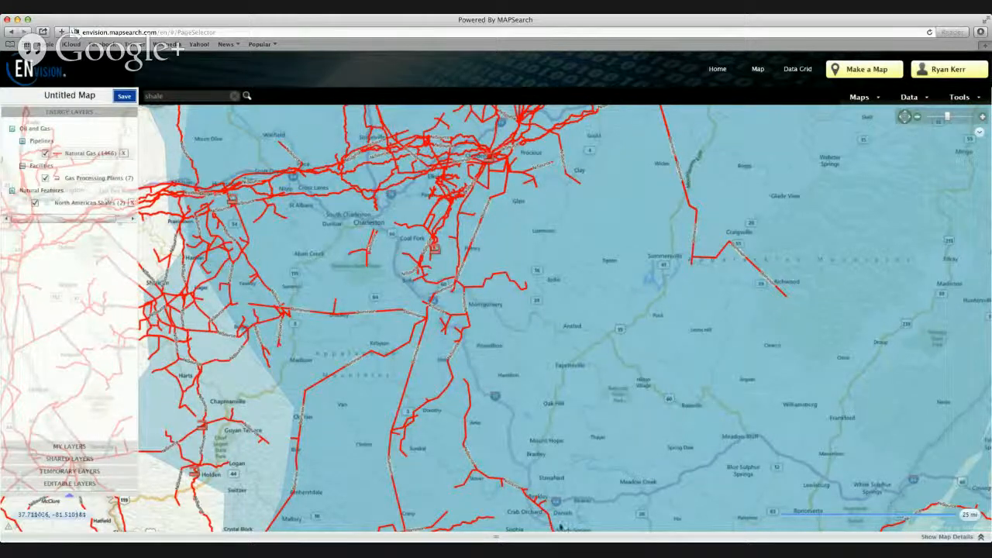
pyautogui.click(224, 548)
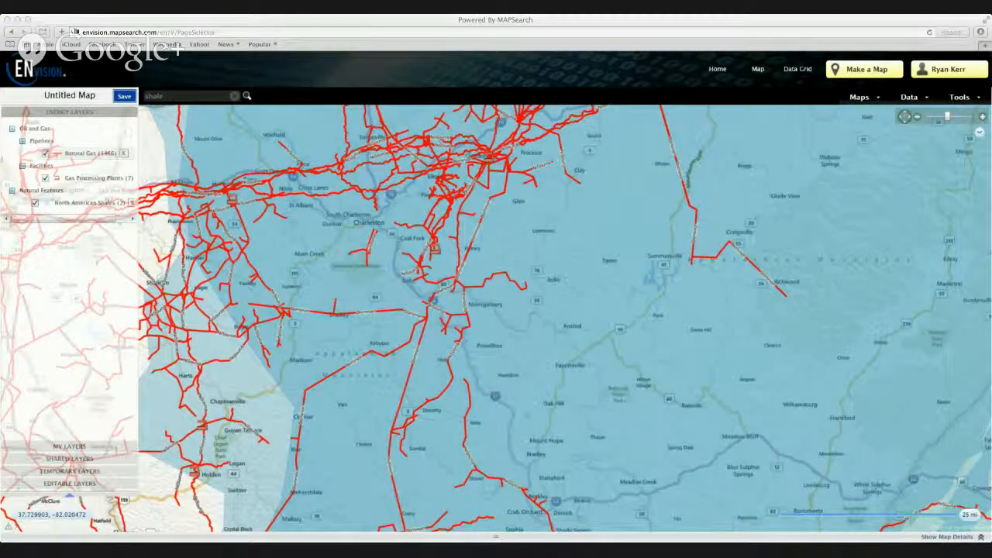